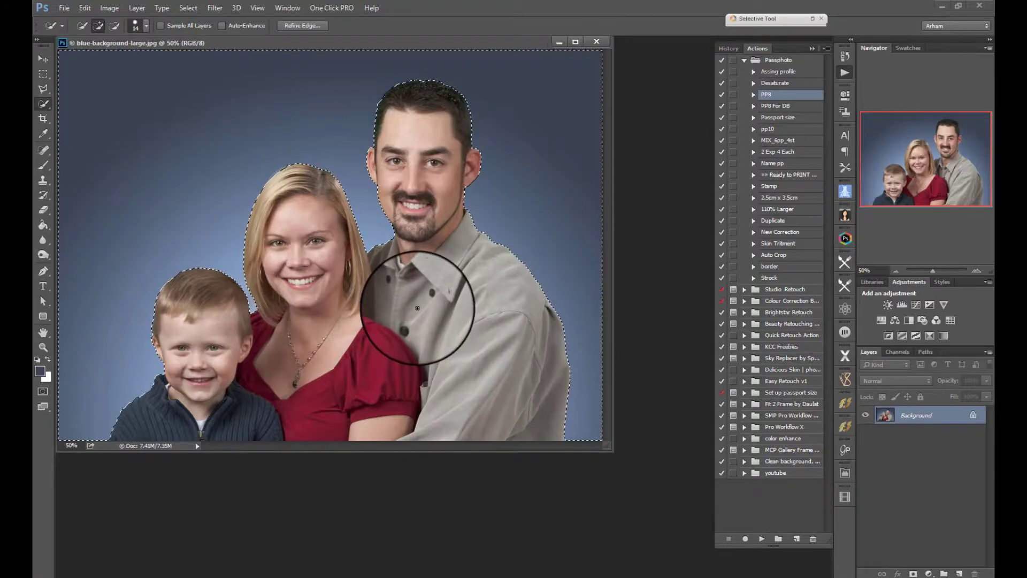
# Step: Invert the background selection to select the three people, and open Refine Edge for it
pyautogui.rightClick(304, 217)
pyautogui.click(332, 240)
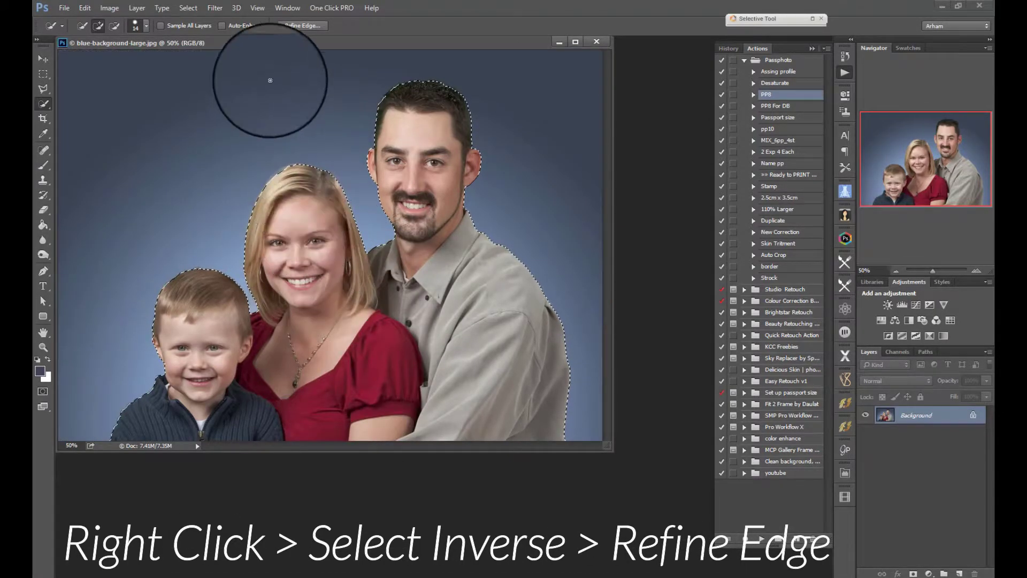
pyautogui.click(299, 24)
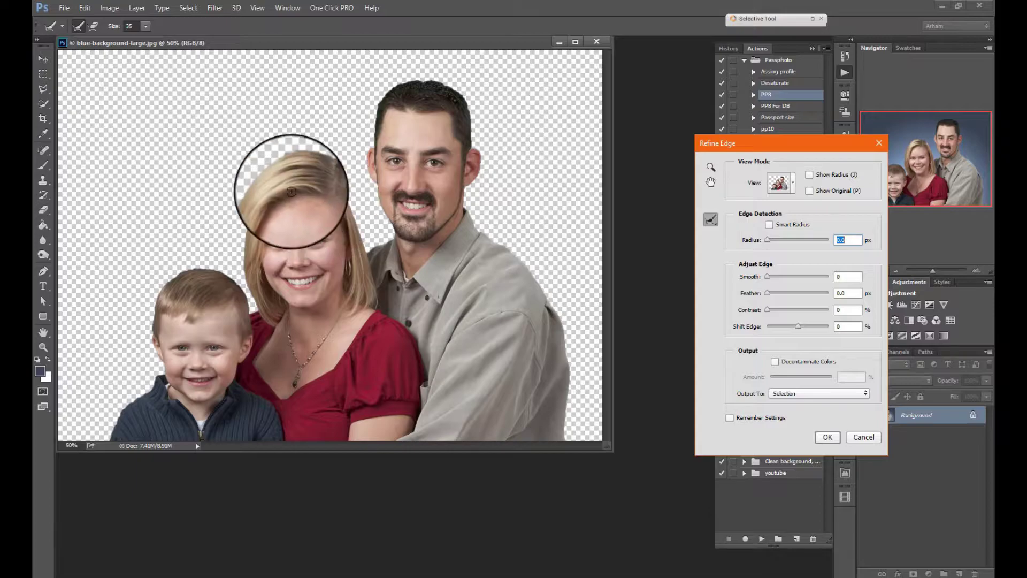
# Step: Set the edge detection radius to 2.3 px with Smart Radius enabled, checking the edge of the woman's hair
pyautogui.moveTo(291, 165)
pyautogui.mouseDown()
pyautogui.moveTo(362, 315)
pyautogui.moveTo(326, 279)
pyautogui.mouseUp()
pyautogui.moveTo(278, 120)
pyautogui.mouseDown()
pyautogui.moveTo(213, 167)
pyautogui.moveTo(179, 210)
pyautogui.moveTo(286, 172)
pyautogui.mouseUp()
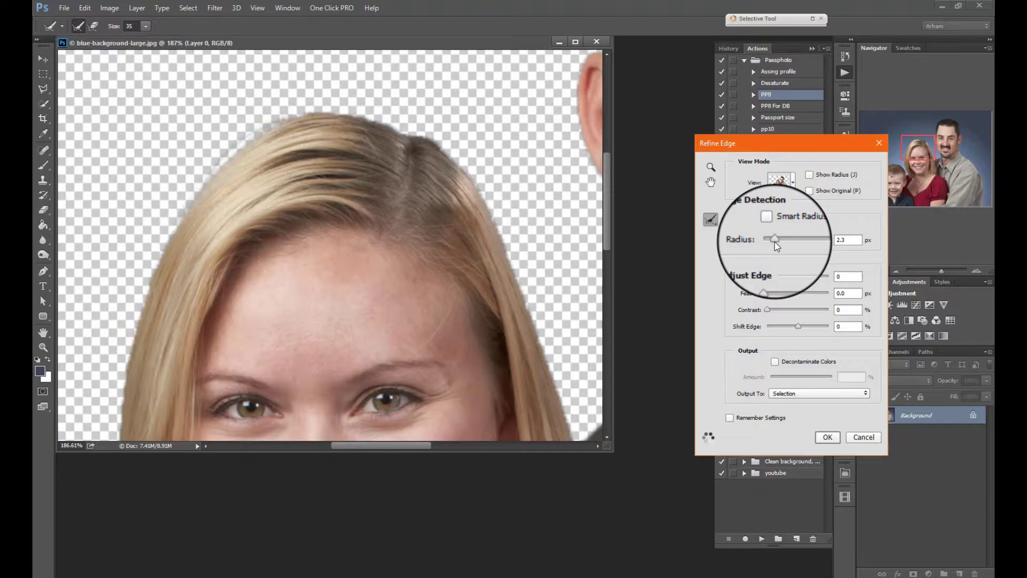
pyautogui.hotkey('alt', 'a')
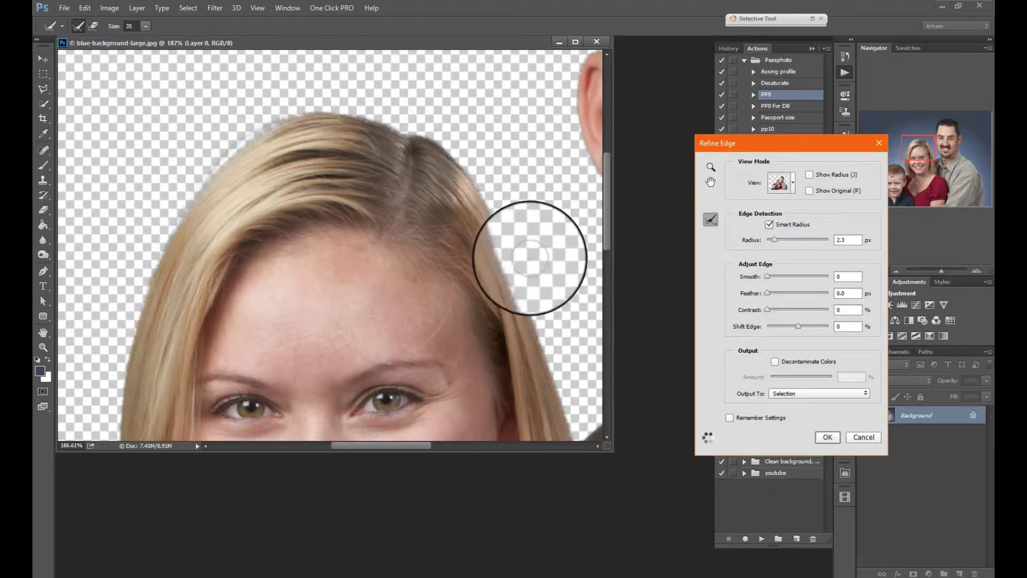
pyautogui.hotkey('alt', 'a')
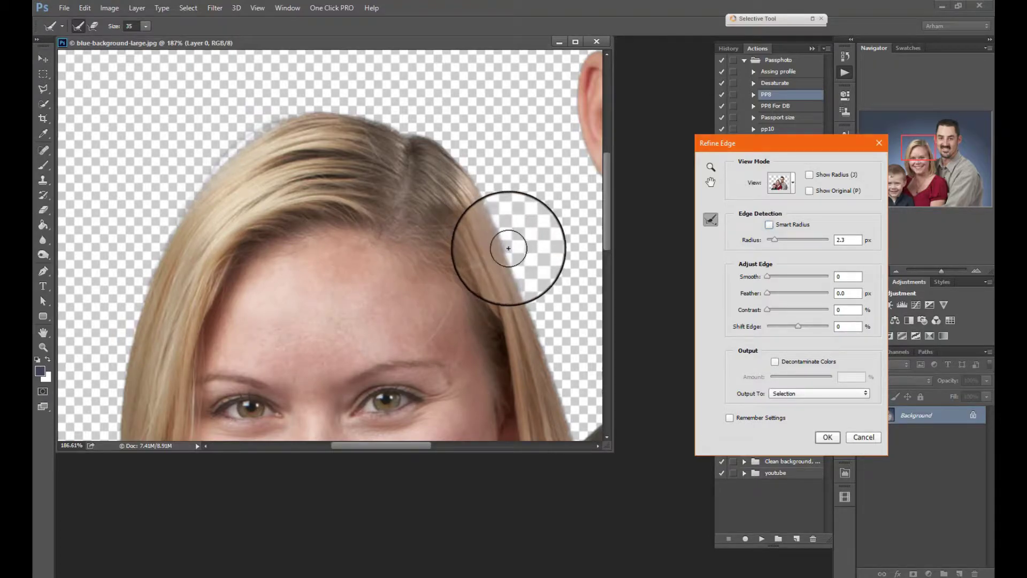
pyautogui.hotkey('alt', 'a')
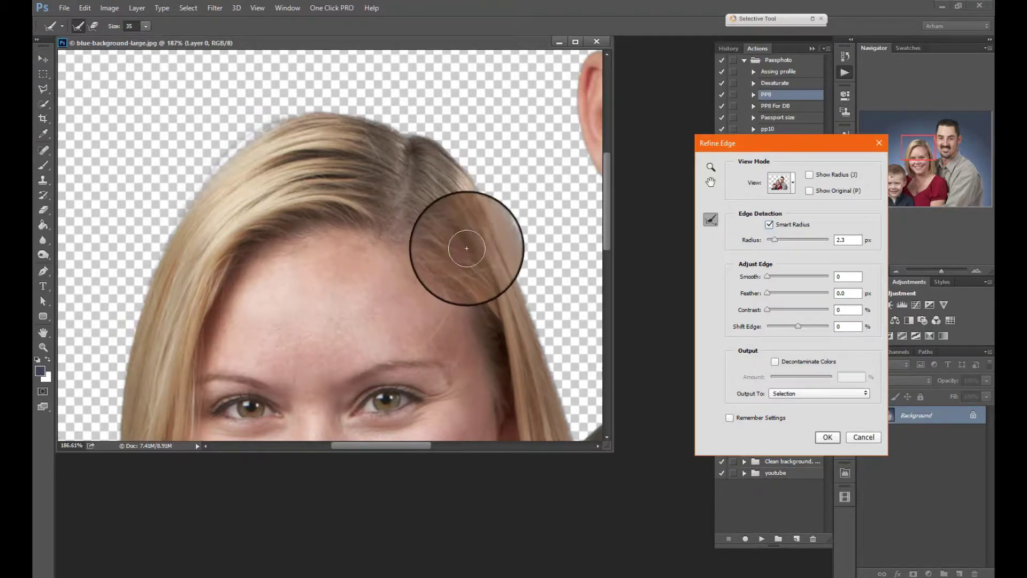
pyautogui.scroll(-5, 477, 244)
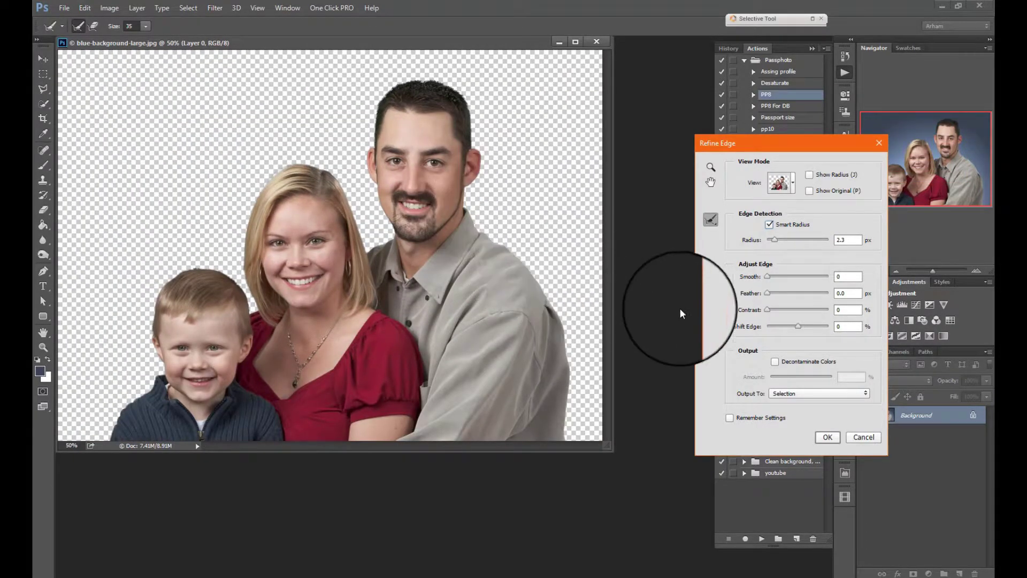
# Step: Refine the edge with Smooth 8, Contrast 10% and Decontaminate Colors, outputting the cutout to a new layer with layer mask
pyautogui.click(770, 277)
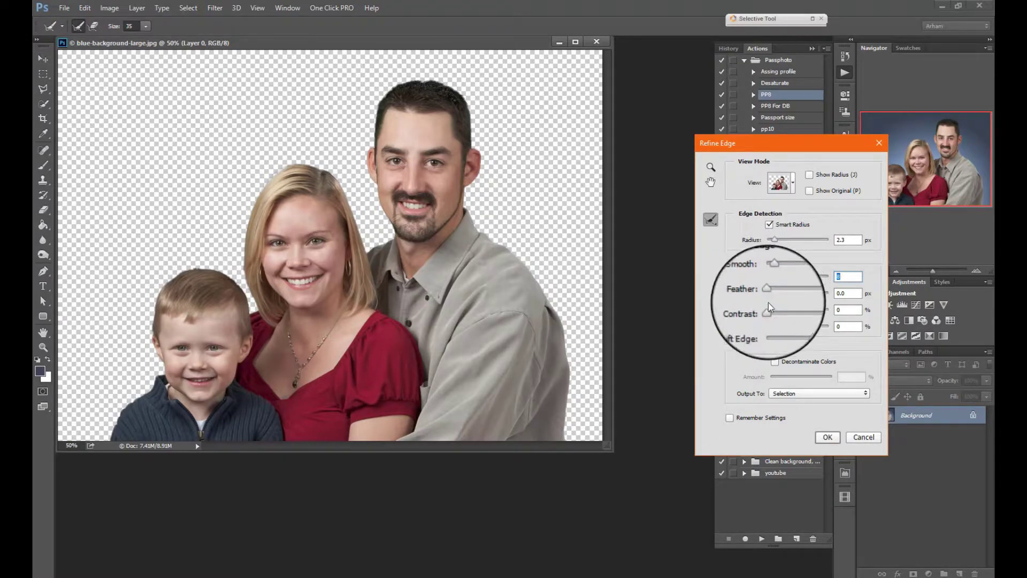
pyautogui.click(799, 333)
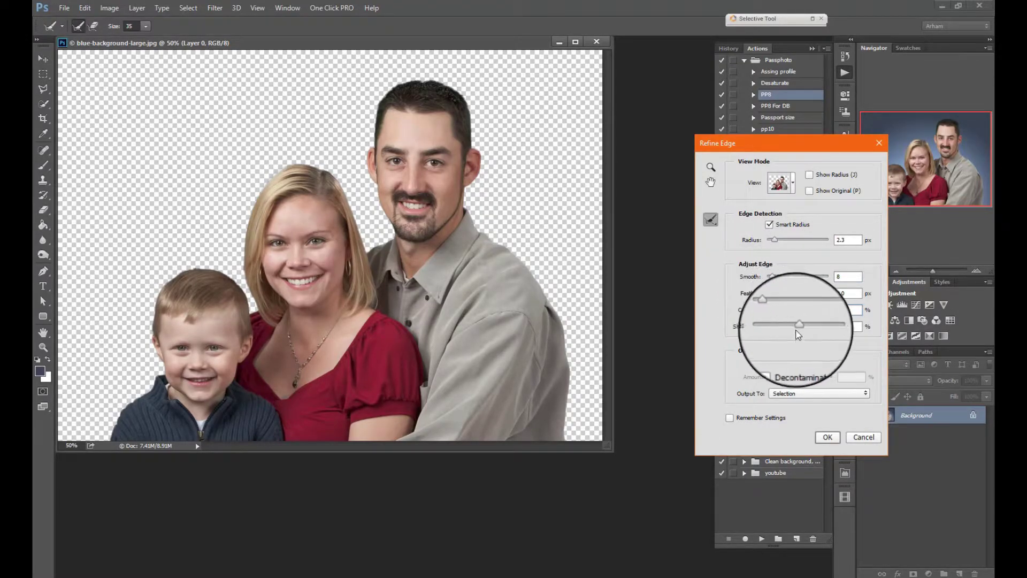
pyautogui.click(792, 362)
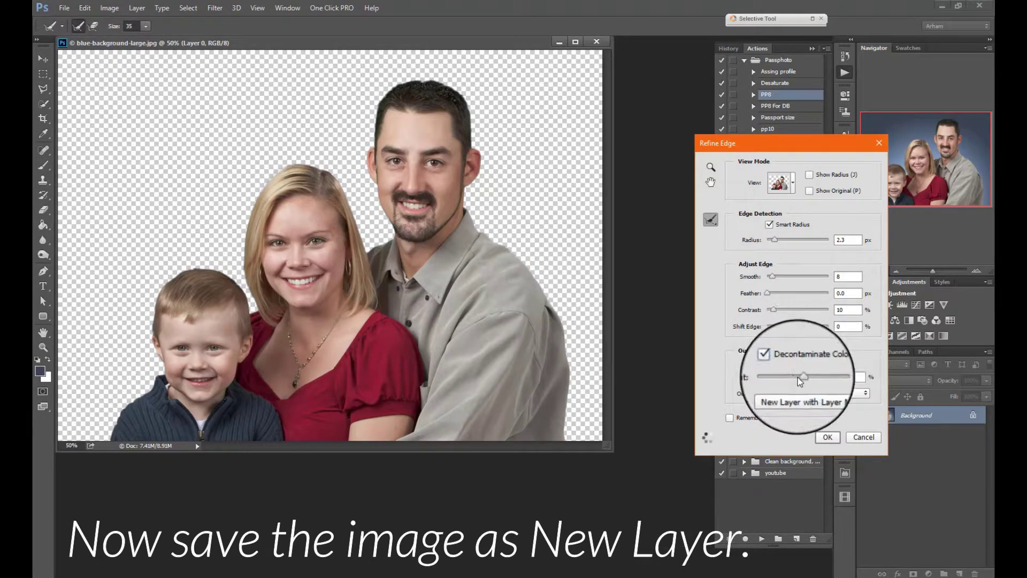
pyautogui.click(828, 437)
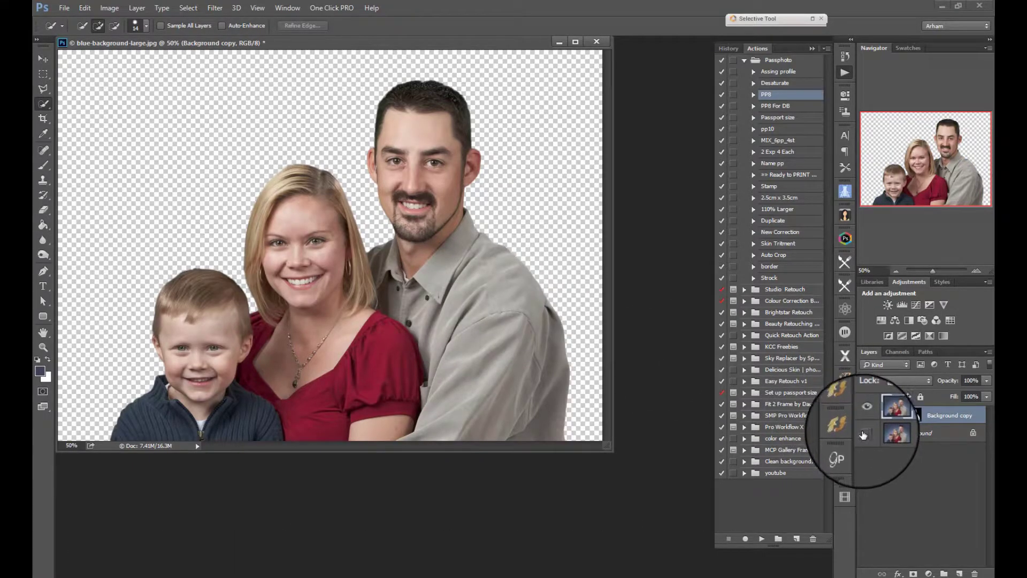
# Step: Select the Background layer, switch to File Explorer and open the Wallpaper folder on the SOFT (J:) drive
pyautogui.click(916, 438)
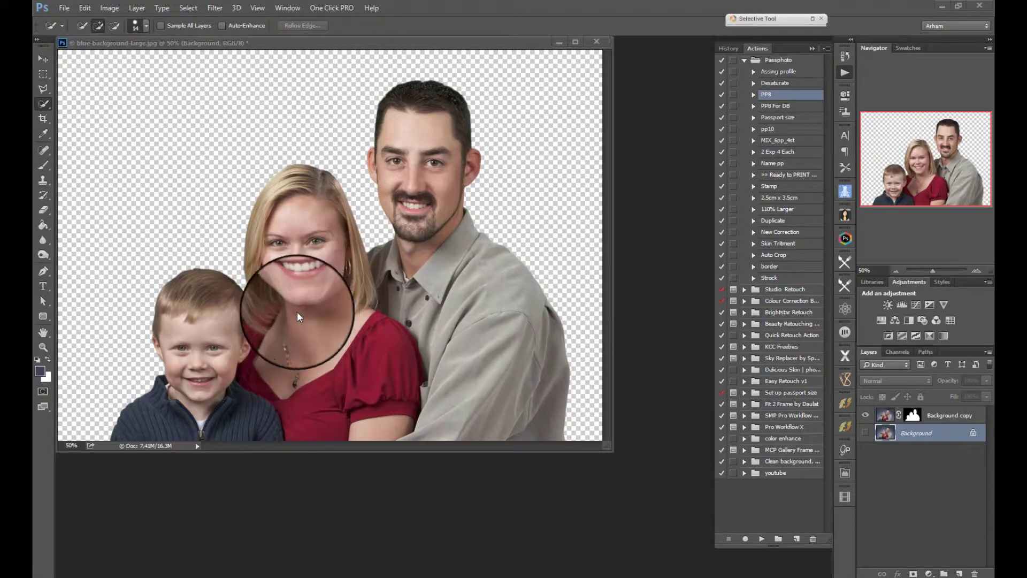
pyautogui.press('super+e')
pyautogui.click(88, 377)
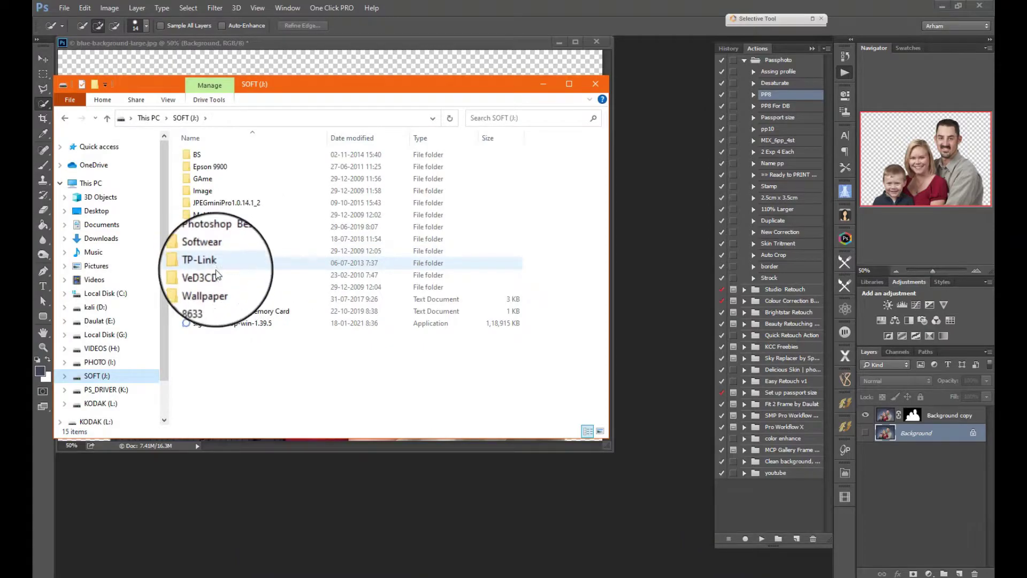
pyautogui.doubleClick(214, 288)
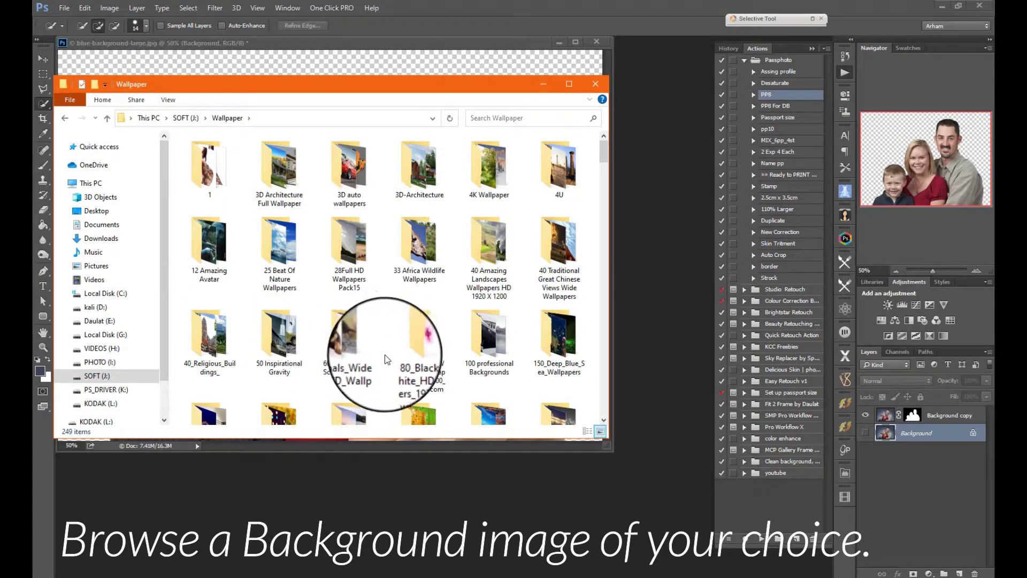
# Step: Look through the 150_Deep_Blue_Sea_Wallpapers folder, and open the 40_Religious_Buildings_ folder instead
pyautogui.doubleClick(558, 343)
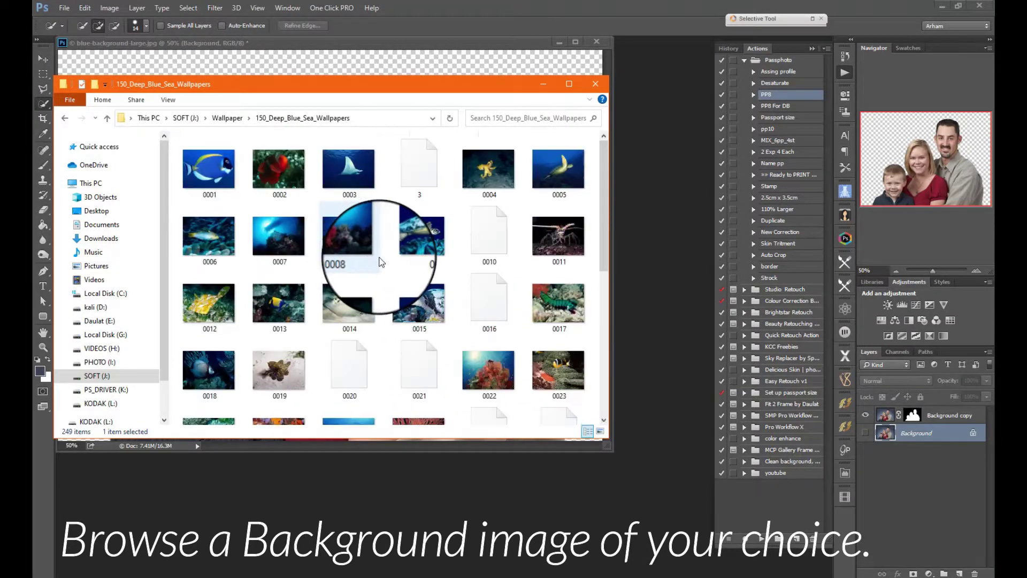
pyautogui.click(240, 124)
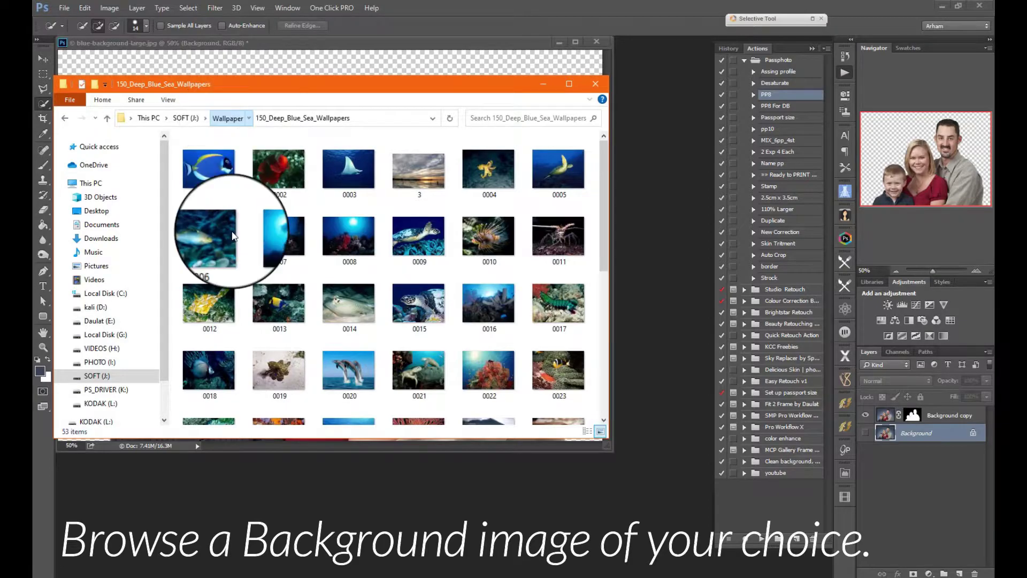
pyautogui.click(222, 351)
pyautogui.doubleClick(221, 350)
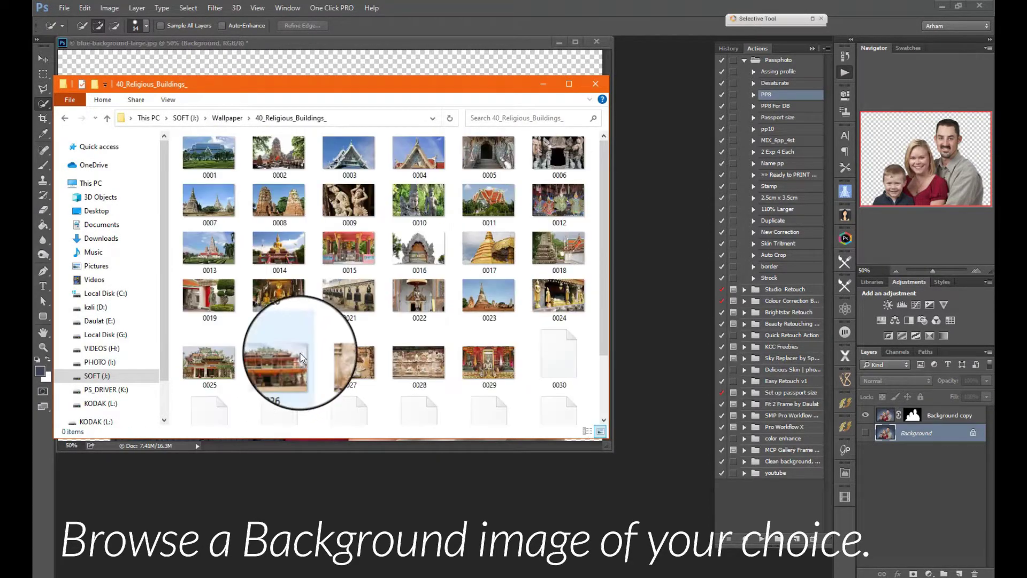
# Step: Place image 0026 into the Photoshop document behind the family and enlarge it to about 515% to cover the canvas
pyautogui.moveTo(382, 95); pyautogui.dragTo(493, 197)
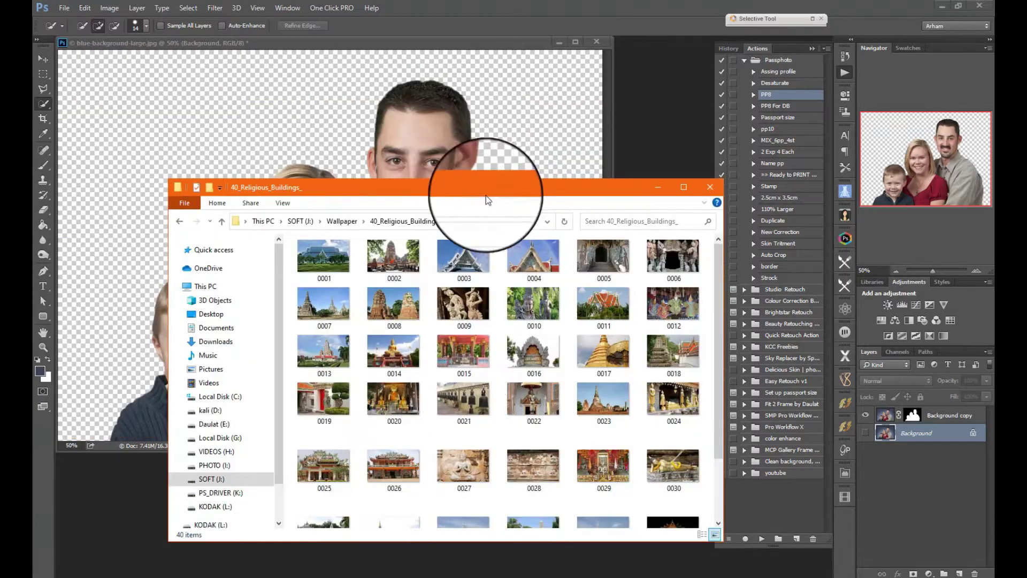
pyautogui.moveTo(400, 471); pyautogui.dragTo(127, 307)
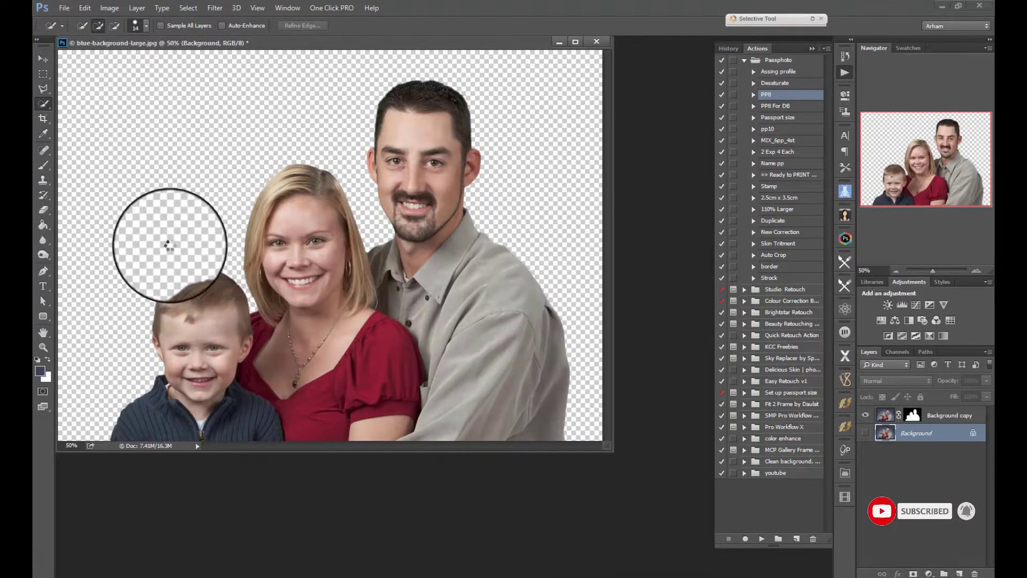
pyautogui.moveTo(265, 205); pyautogui.dragTo(24, 6)
pyautogui.moveTo(405, 293); pyautogui.dragTo(672, 496)
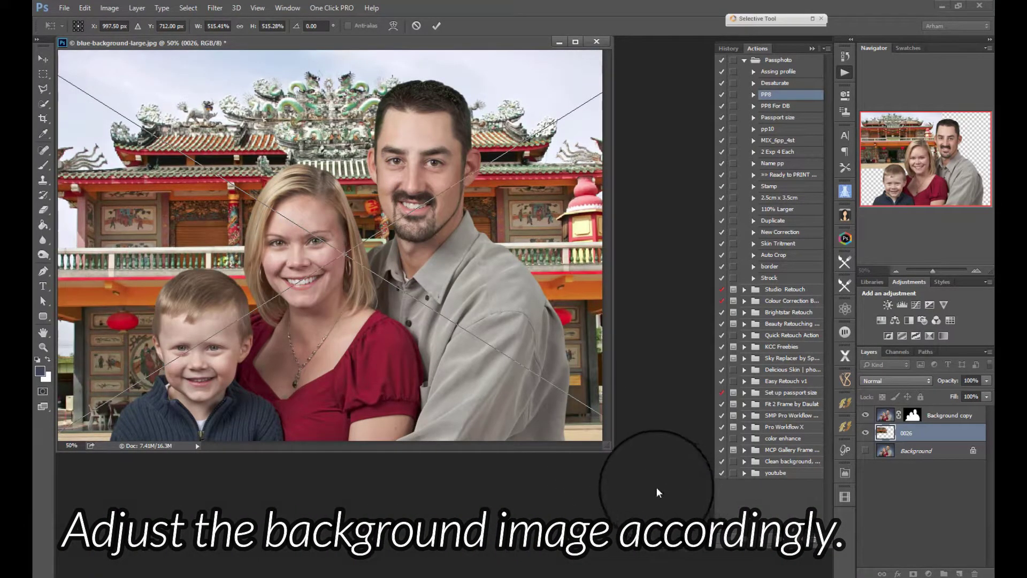
# Step: Move the placed temple image up and slightly left until its lower edge meets the canvas bottom, and commit the placement
pyautogui.moveTo(626, 458); pyautogui.dragTo(696, 525)
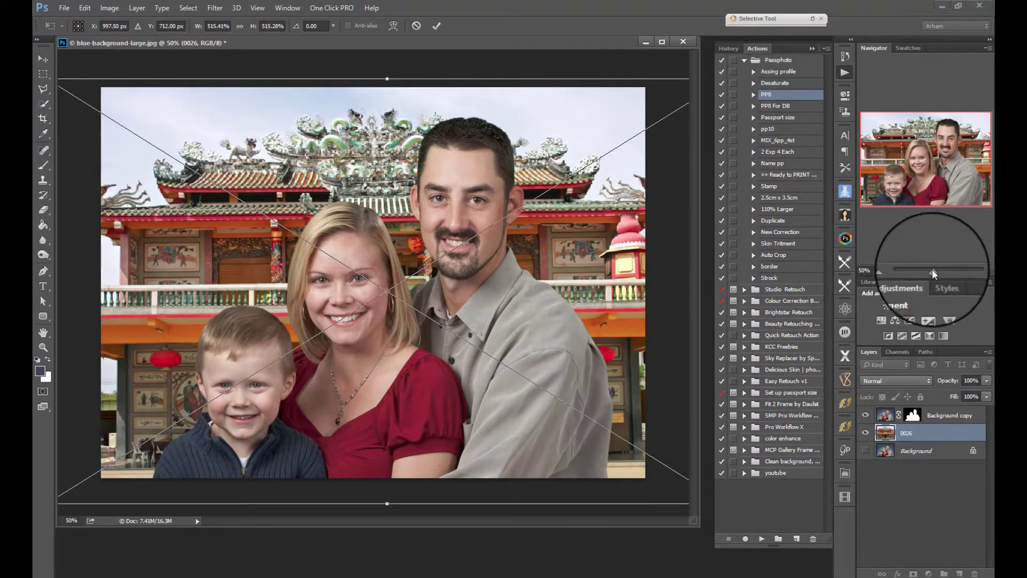
pyautogui.moveTo(931, 269); pyautogui.dragTo(929, 270)
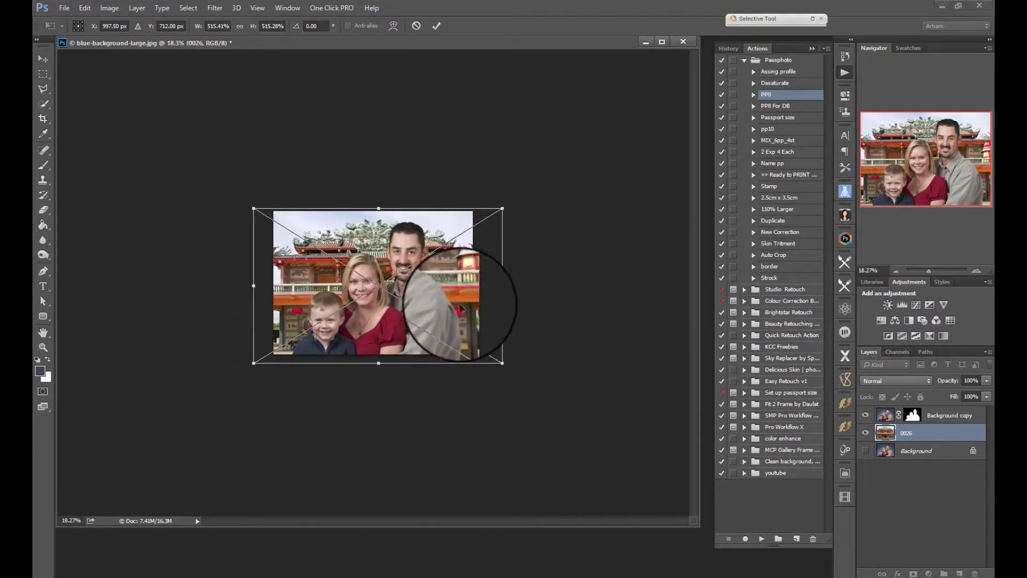
pyautogui.moveTo(461, 299); pyautogui.dragTo(458, 288)
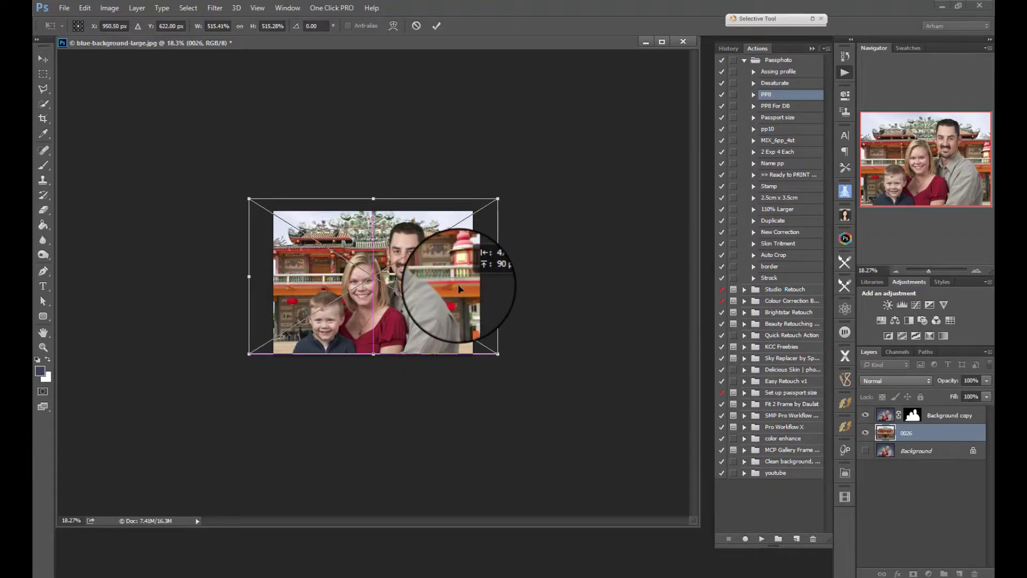
pyautogui.press('w')
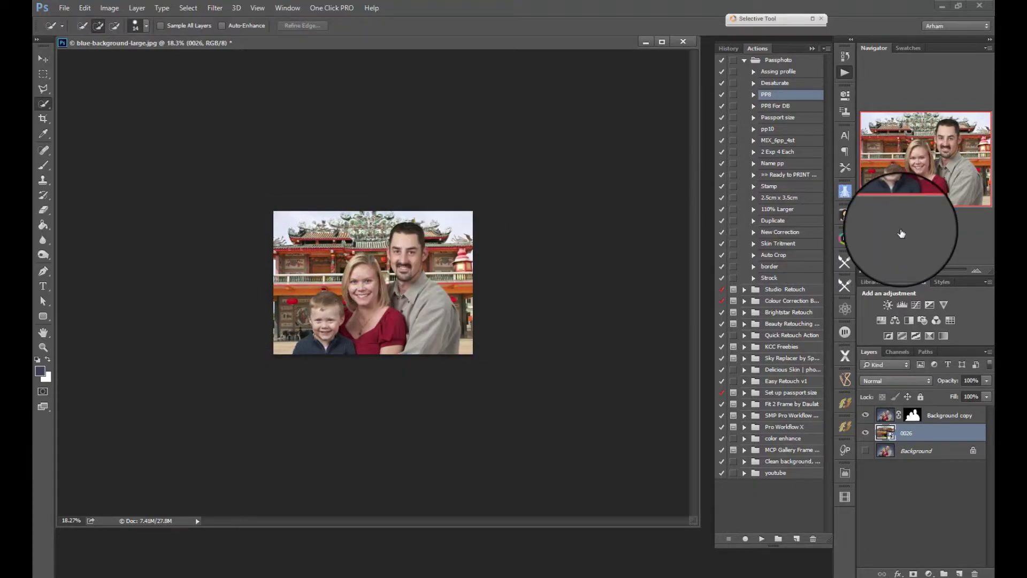
# Step: Apply a Gaussian Blur with a 2.3-pixel radius to the 0026 background layer
pyautogui.moveTo(929, 270); pyautogui.dragTo(933, 270)
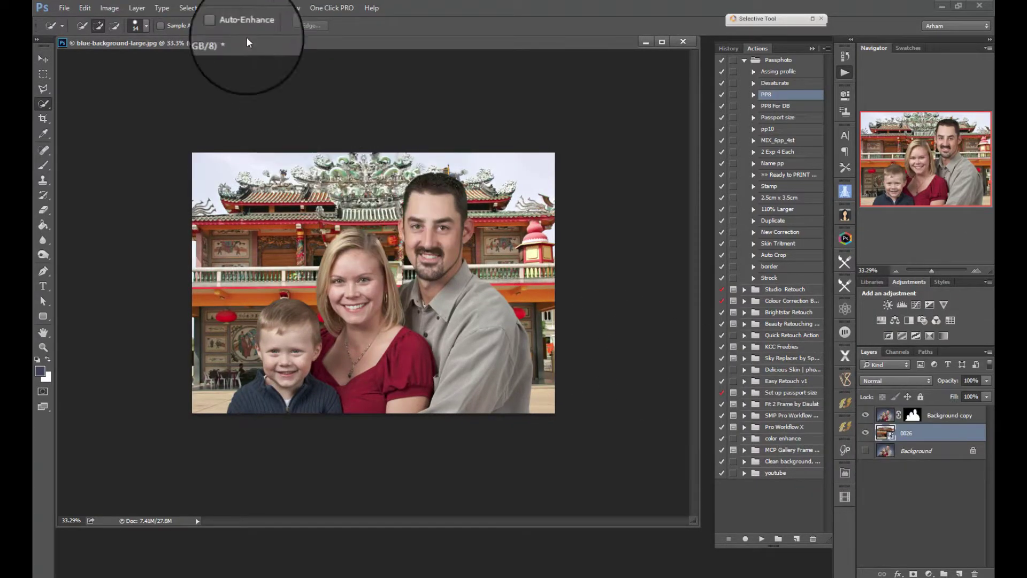
pyautogui.click(214, 8)
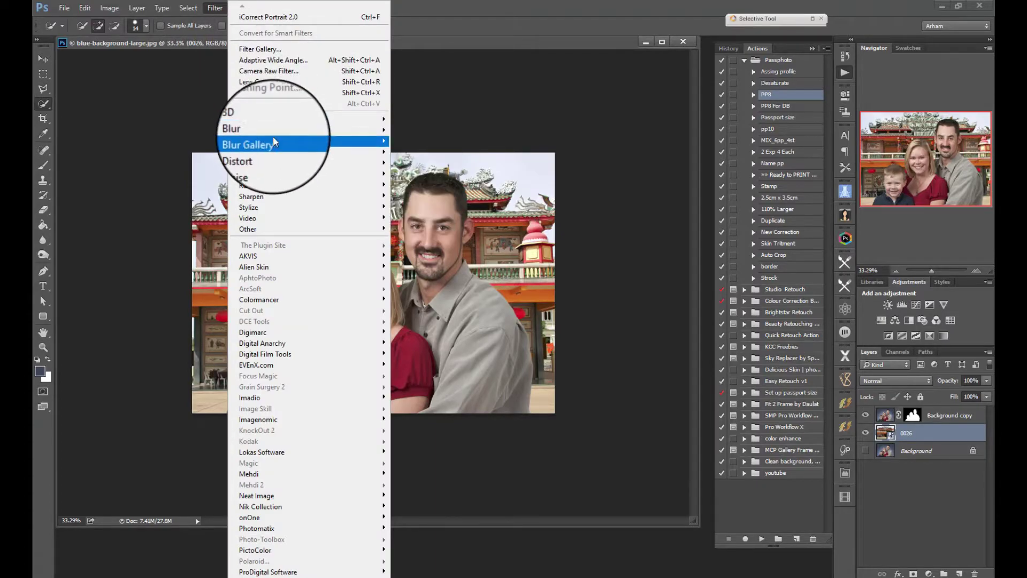
pyautogui.moveTo(339, 132)
pyautogui.click(416, 175)
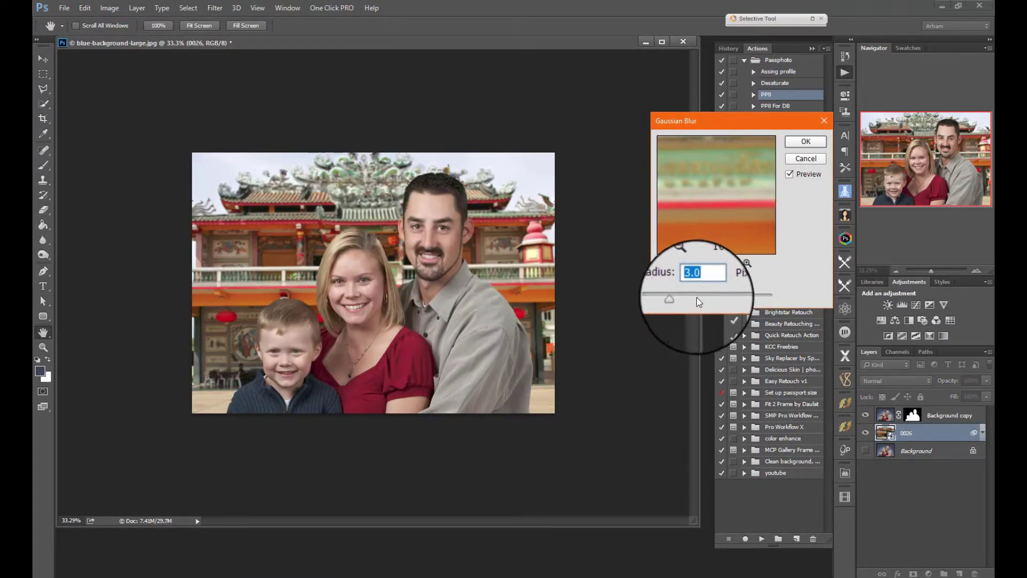
pyautogui.moveTo(679, 300); pyautogui.dragTo(675, 302)
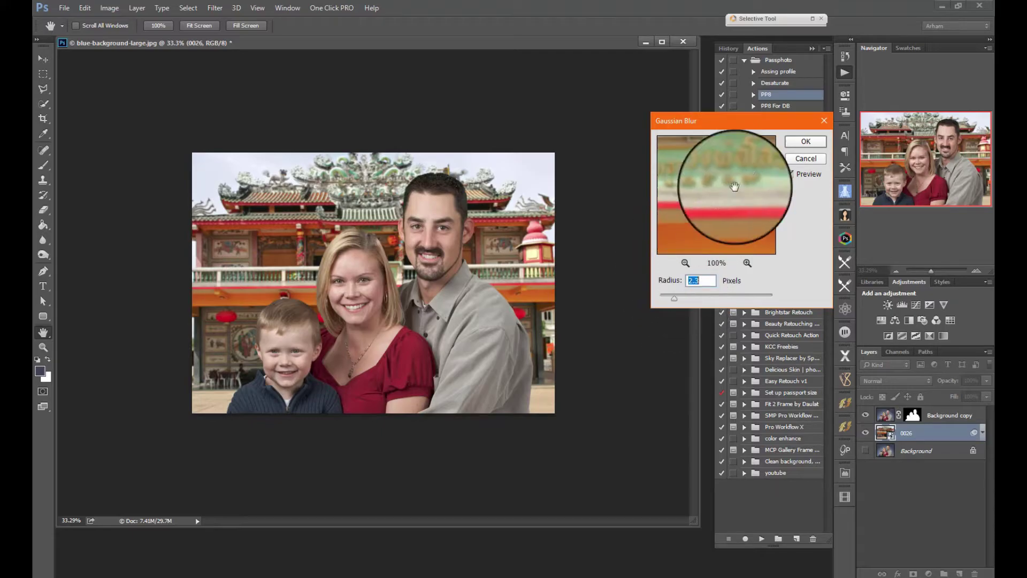
pyautogui.click(805, 142)
pyautogui.press('w')
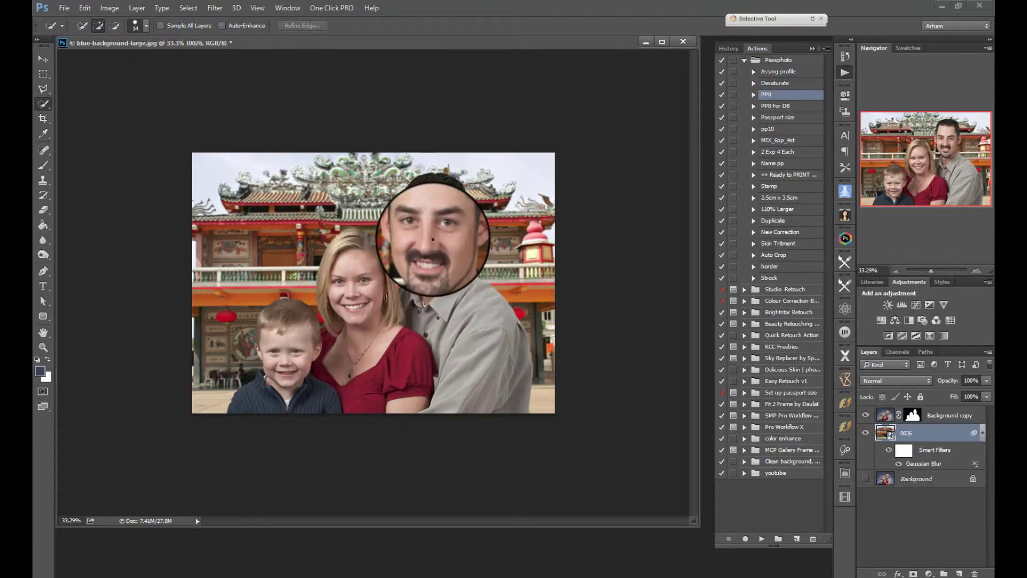
# Step: Place image 0039 from the 40_Religious_Buildings_ folder into the Photoshop document, directly behind the family
pyautogui.click(193, 574)
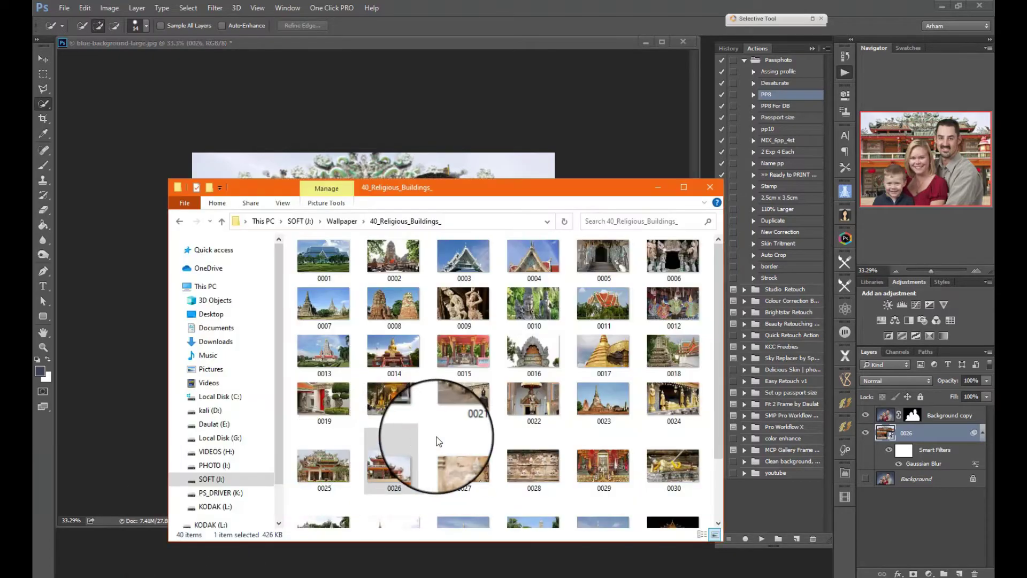
pyautogui.scroll(-2, 462, 438)
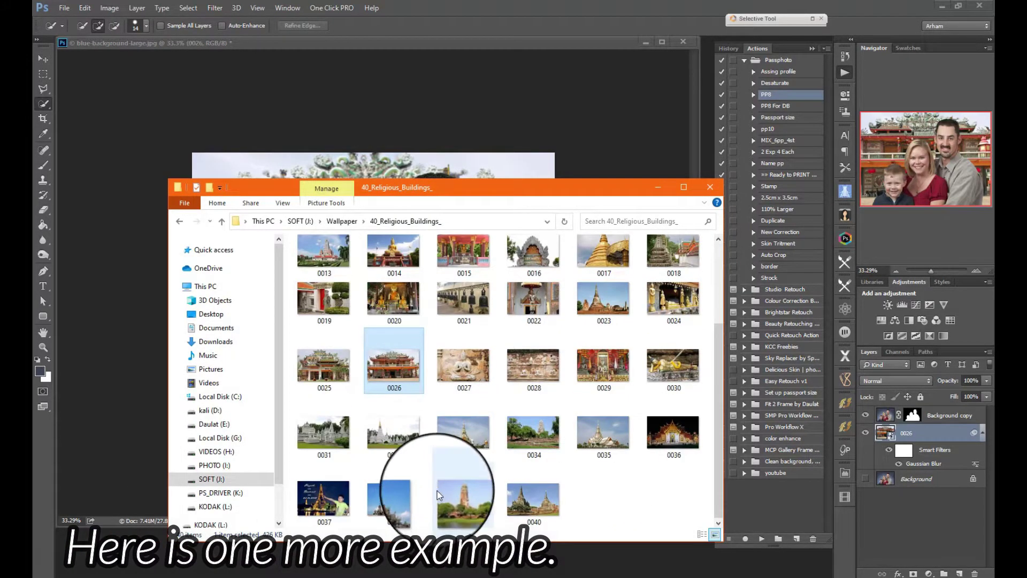
pyautogui.click(461, 493)
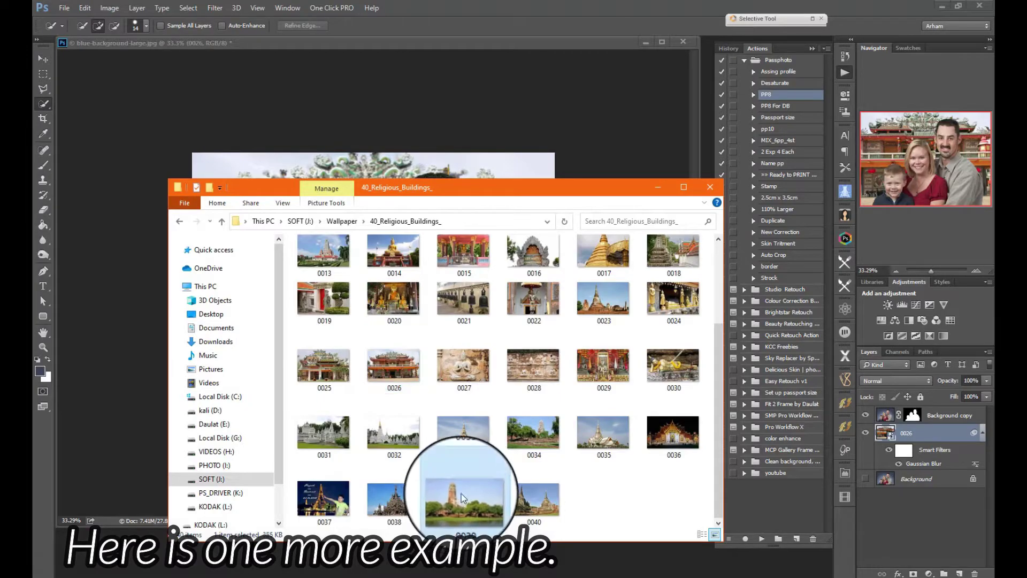
pyautogui.click(344, 166)
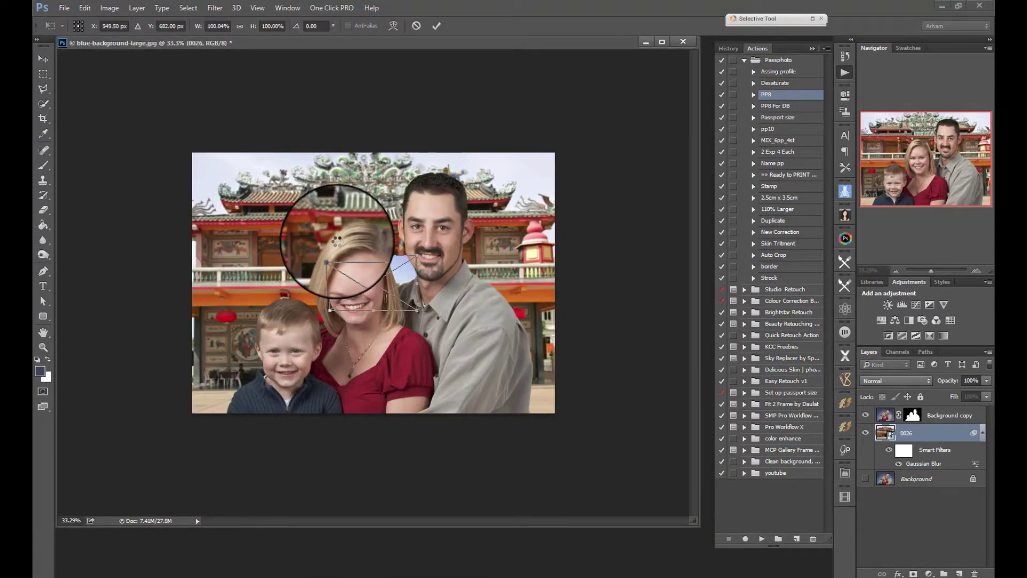
# Step: Enlarge the placed 0039 tower image to about 480% so it covers the whole canvas, and commit the placement
pyautogui.moveTo(330, 255); pyautogui.dragTo(189, 107)
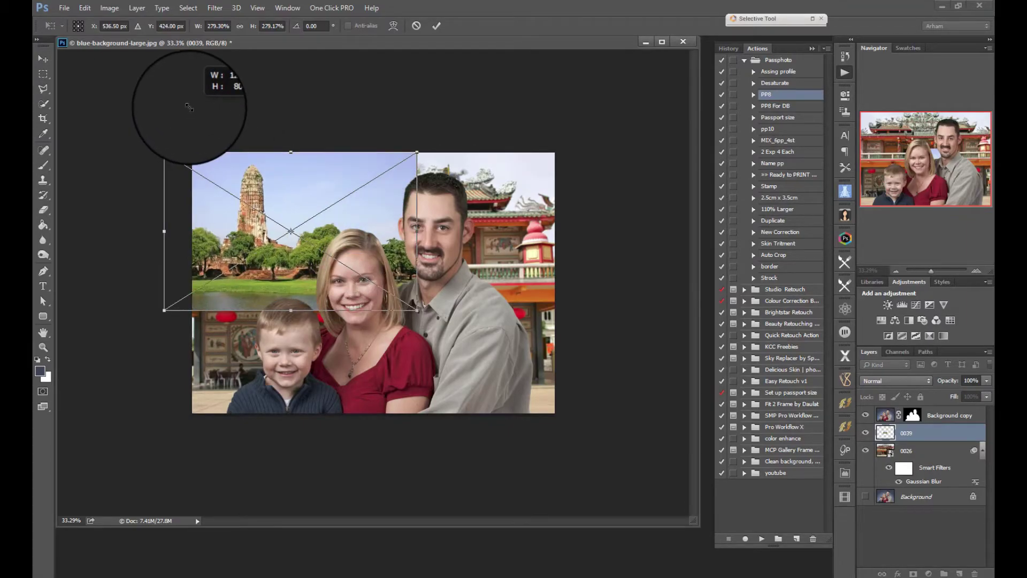
pyautogui.moveTo(418, 310); pyautogui.dragTo(571, 416)
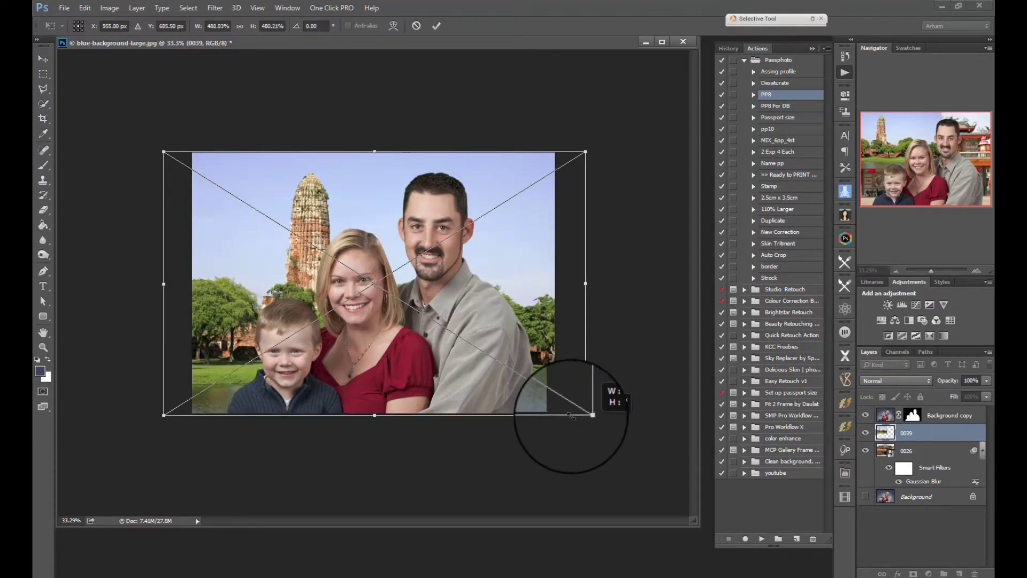
pyautogui.press('Return')
pyautogui.press('w')
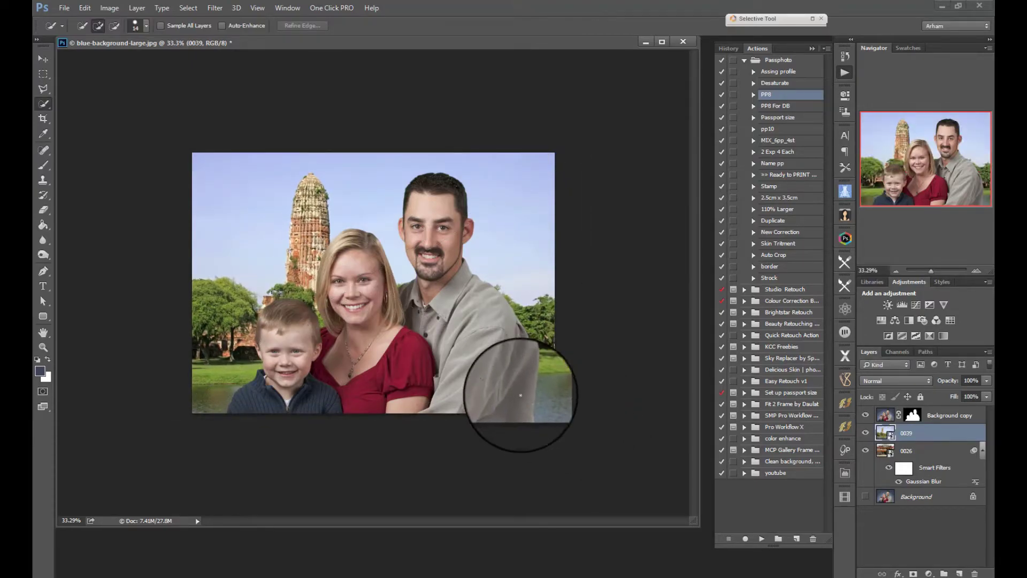
# Step: Inspect the new composite up close, and hide and reshow layer 0039 to compare it with the 0026 background
pyautogui.click(933, 272)
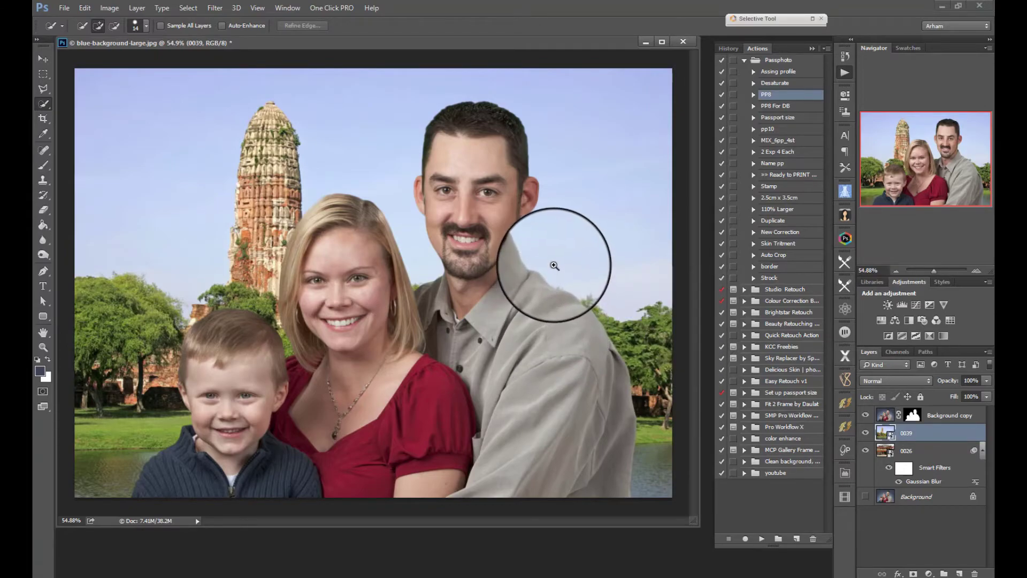
pyautogui.scroll(-3, 555, 265)
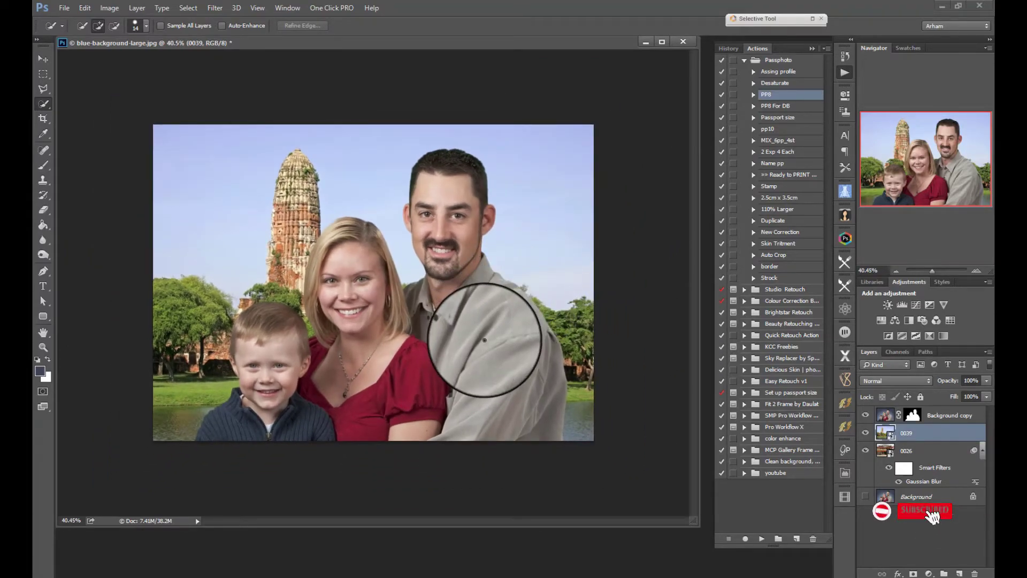
pyautogui.click(870, 434)
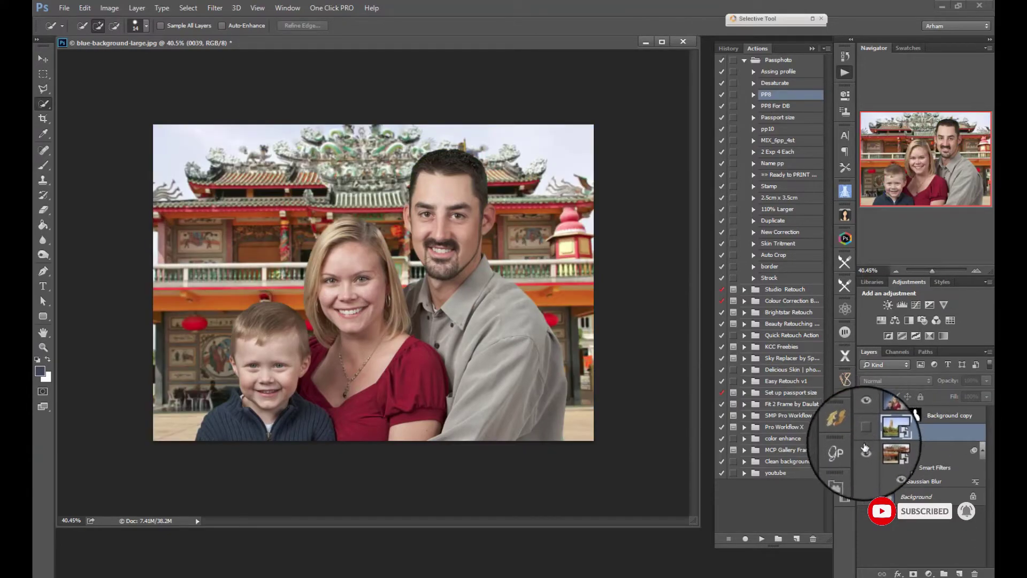
pyautogui.click(866, 432)
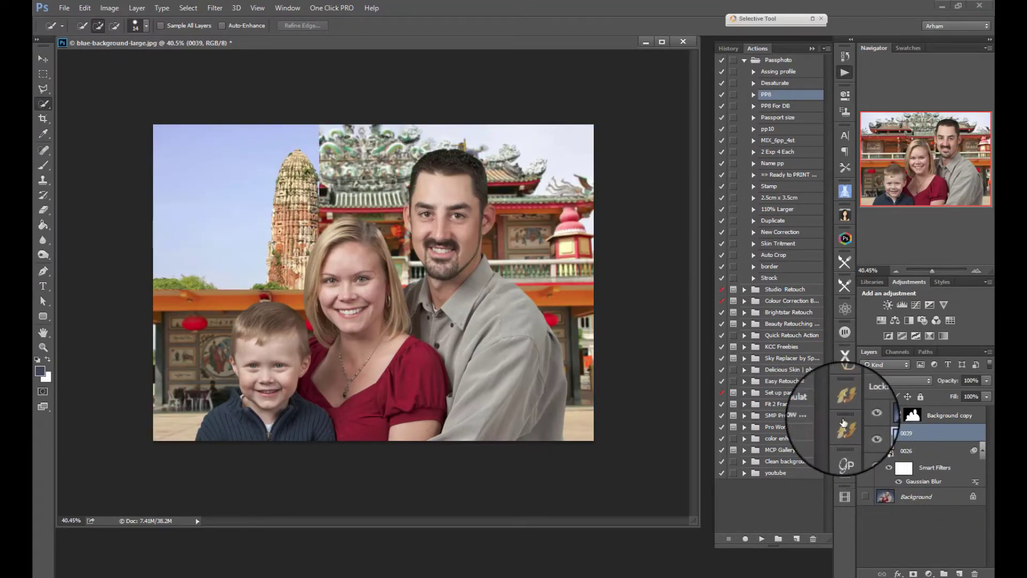
# Step: Place image 0032 from the 40_Religious_Buildings_ folder into the Photoshop document, above layer 0039
pyautogui.moveTo(238, 575)
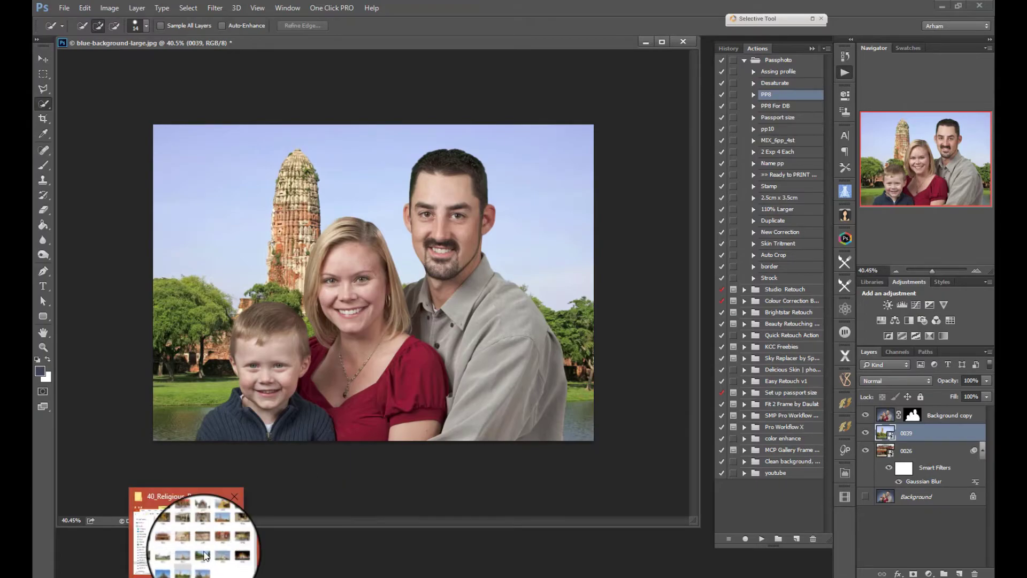
pyautogui.click(188, 535)
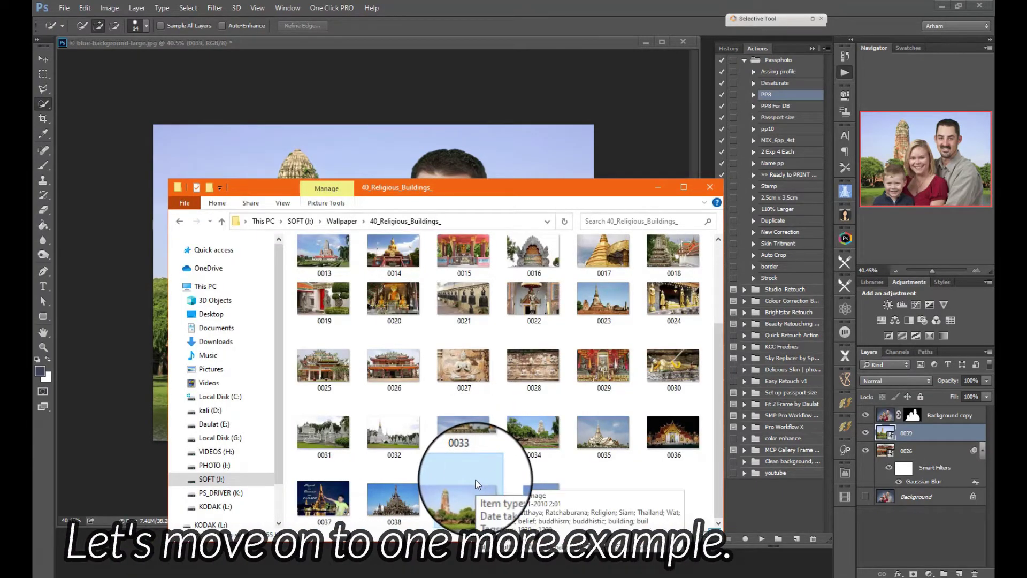
pyautogui.click(394, 439)
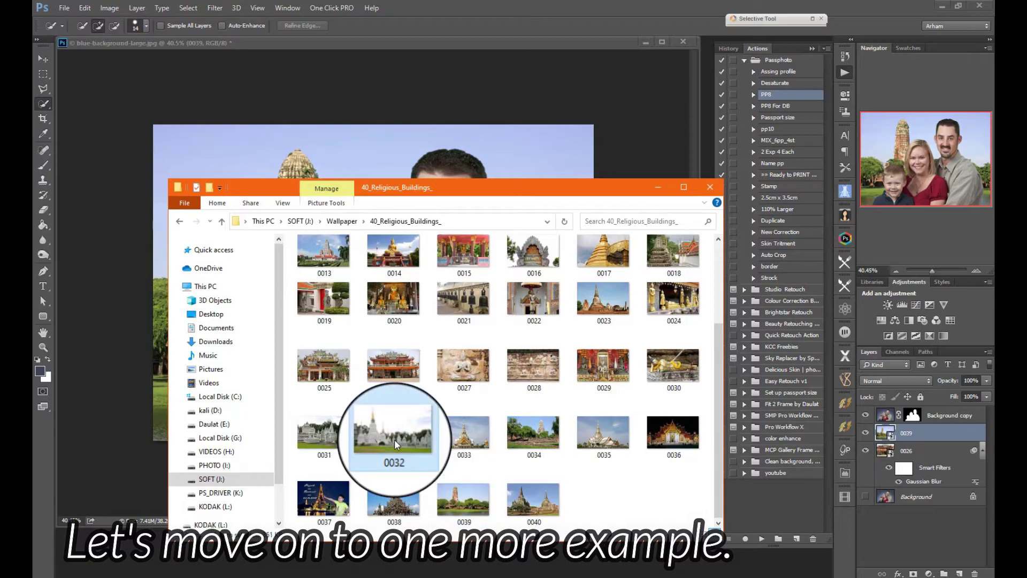
pyautogui.moveTo(367, 163); pyautogui.dragTo(367, 156)
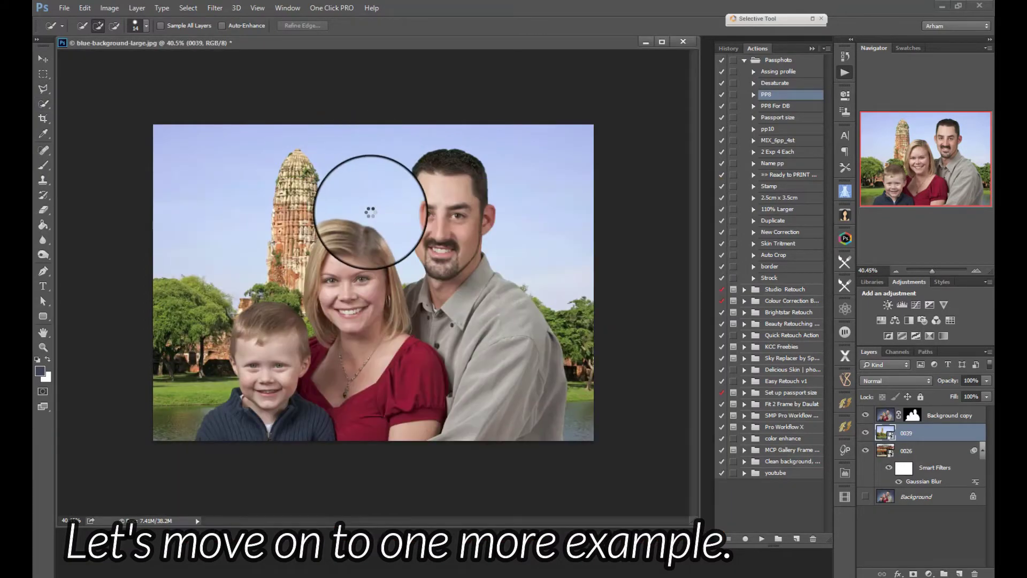
# Step: Stretch the placed 0032 image to about 412% width and 480% height to fill the canvas, and commit the placement
pyautogui.moveTo(320, 250); pyautogui.dragTo(153, 119)
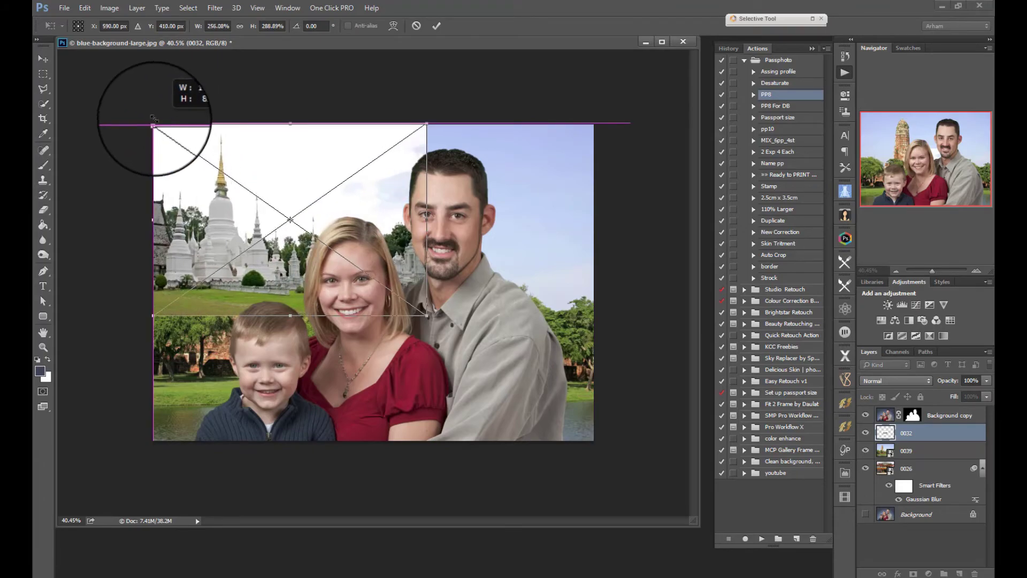
pyautogui.moveTo(426, 315)
pyautogui.mouseDown()
pyautogui.moveTo(594, 454)
pyautogui.moveTo(594, 442)
pyautogui.mouseUp()
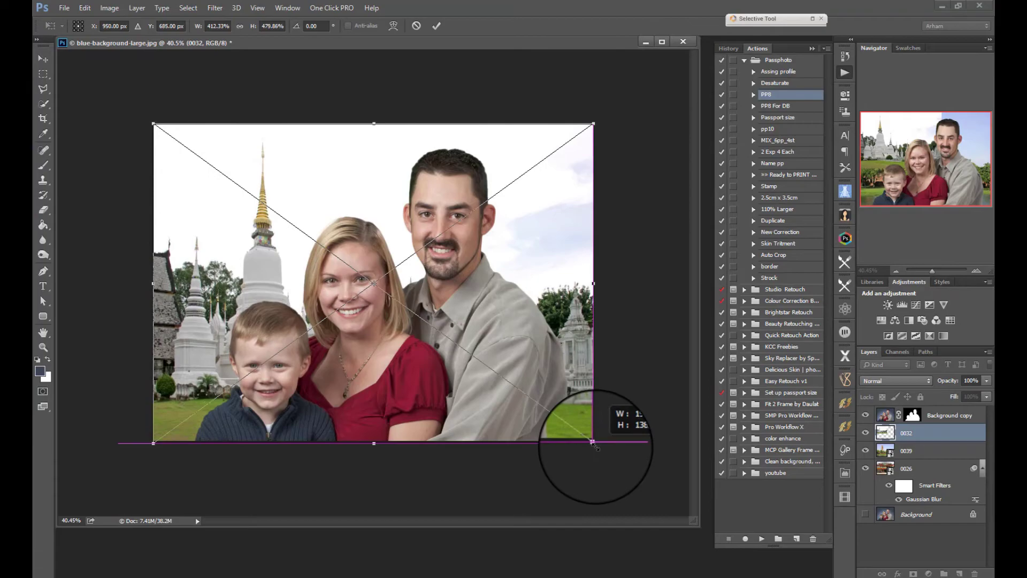
pyautogui.press('Return')
pyautogui.press('w')
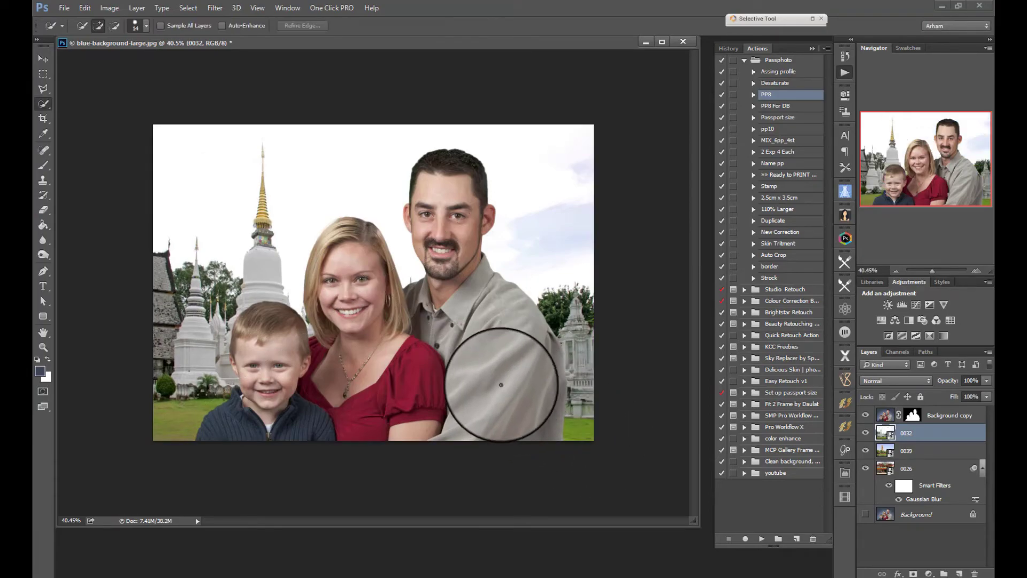
# Step: Hide layers 0032 and 0039 in turn and show them again to compare the three backgrounds behind the family
pyautogui.click(866, 434)
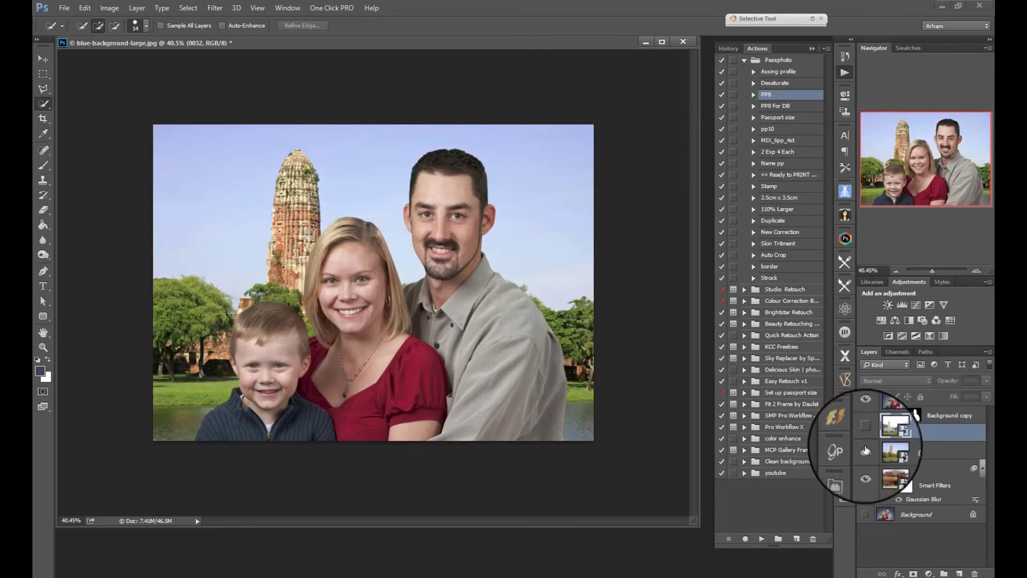
pyautogui.click(866, 451)
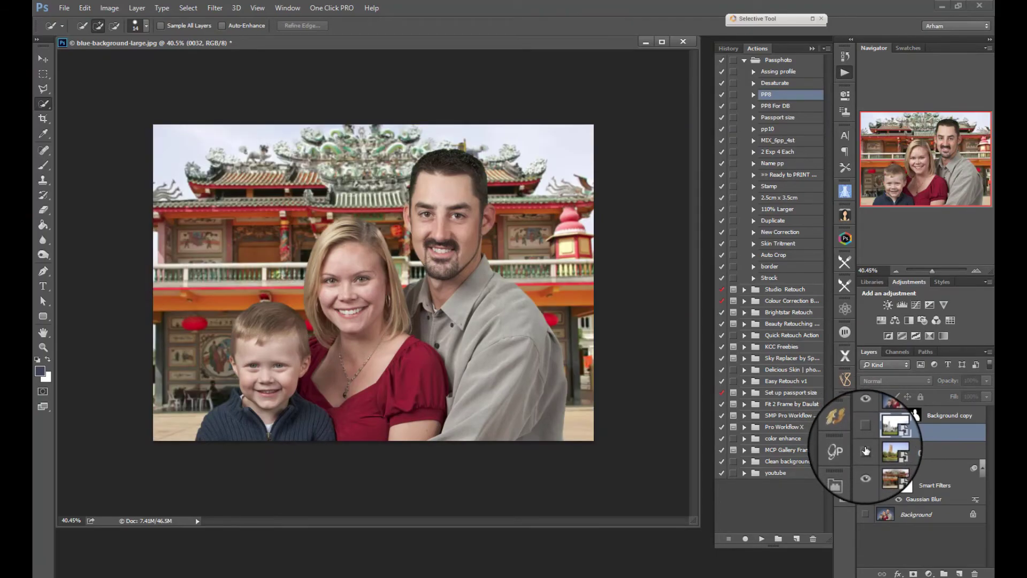
pyautogui.click(866, 451)
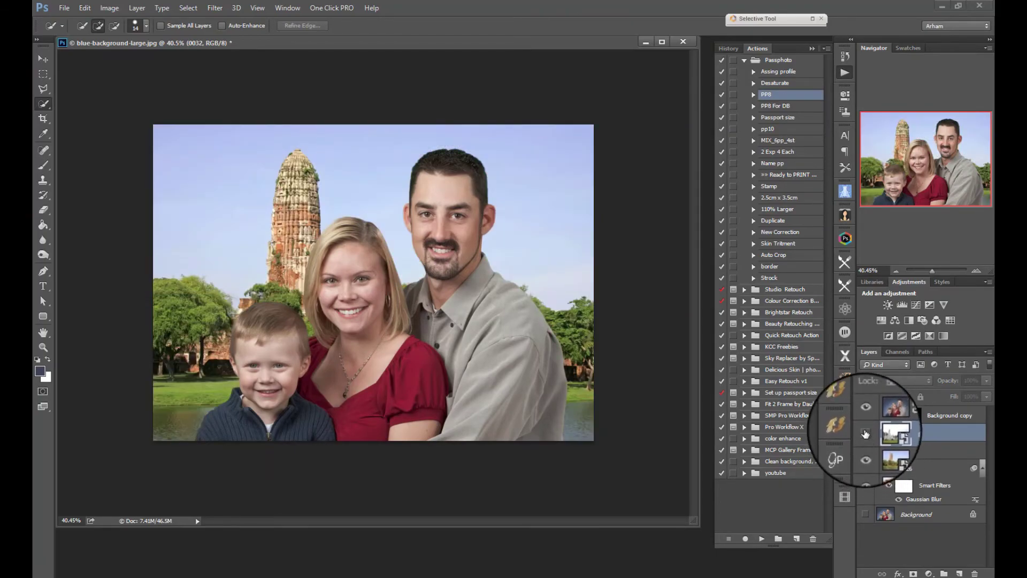
pyautogui.click(866, 435)
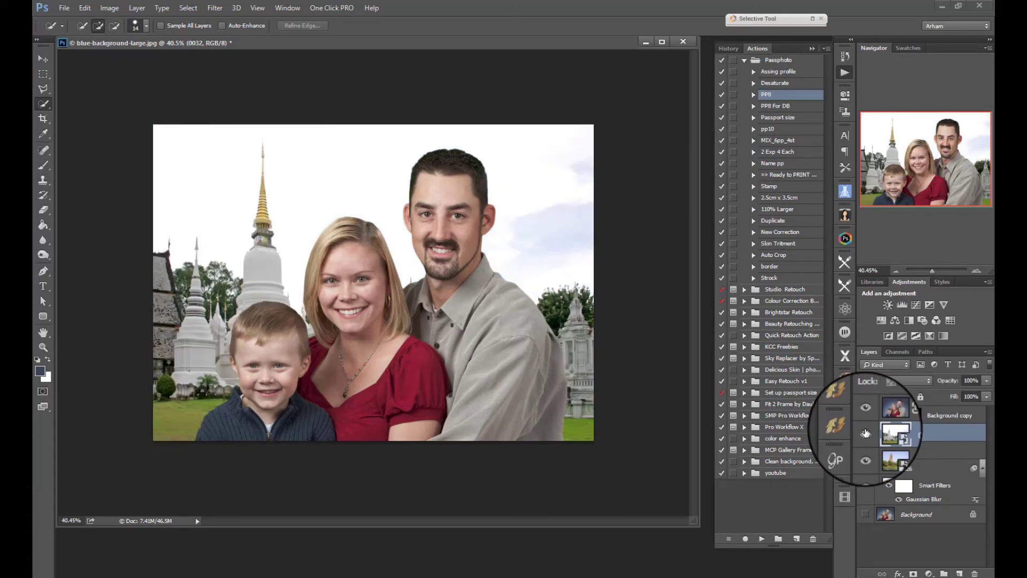